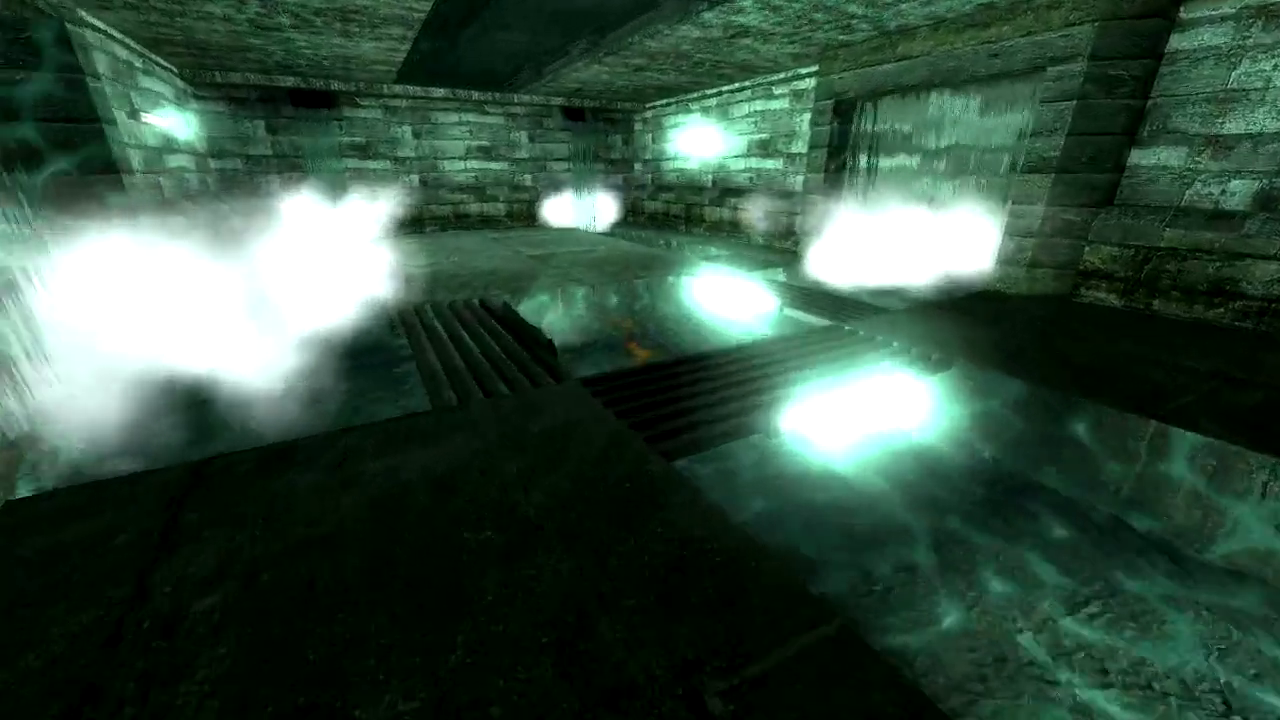
- Bring up the Demo Playback window with Shift+F2 and move it to the top right
key(grave)
key(Escape)
key(shift+F2)
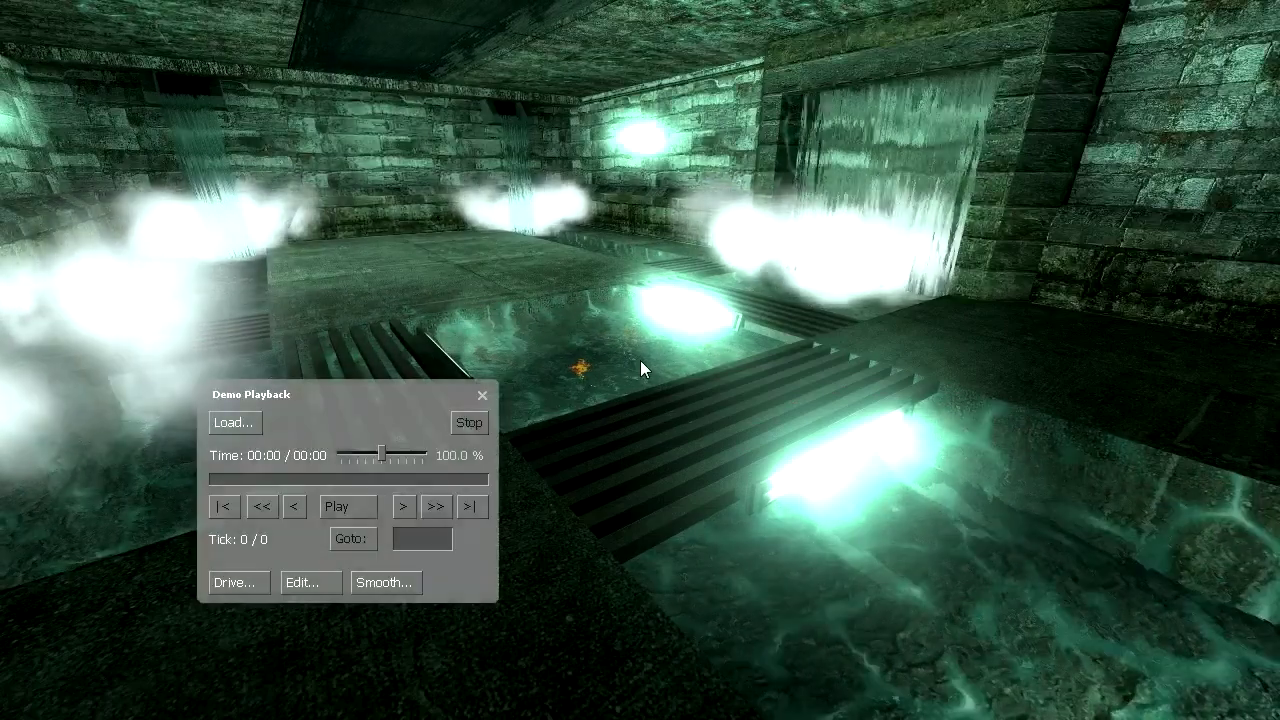
mouse_move(290, 394)
mouse_down()
mouse_move(793, 14)
mouse_move(864, 41)
mouse_up()
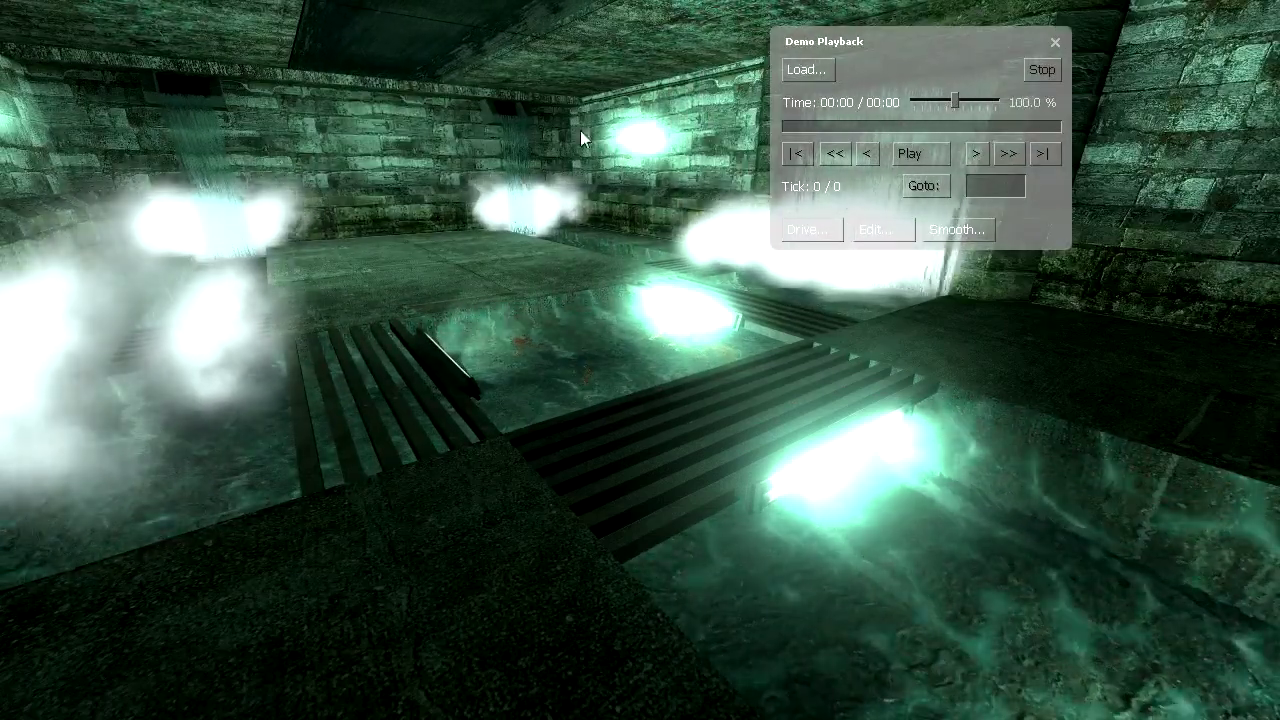
- Start recording a demo named tut61 from the console
key(grave)
text(record )
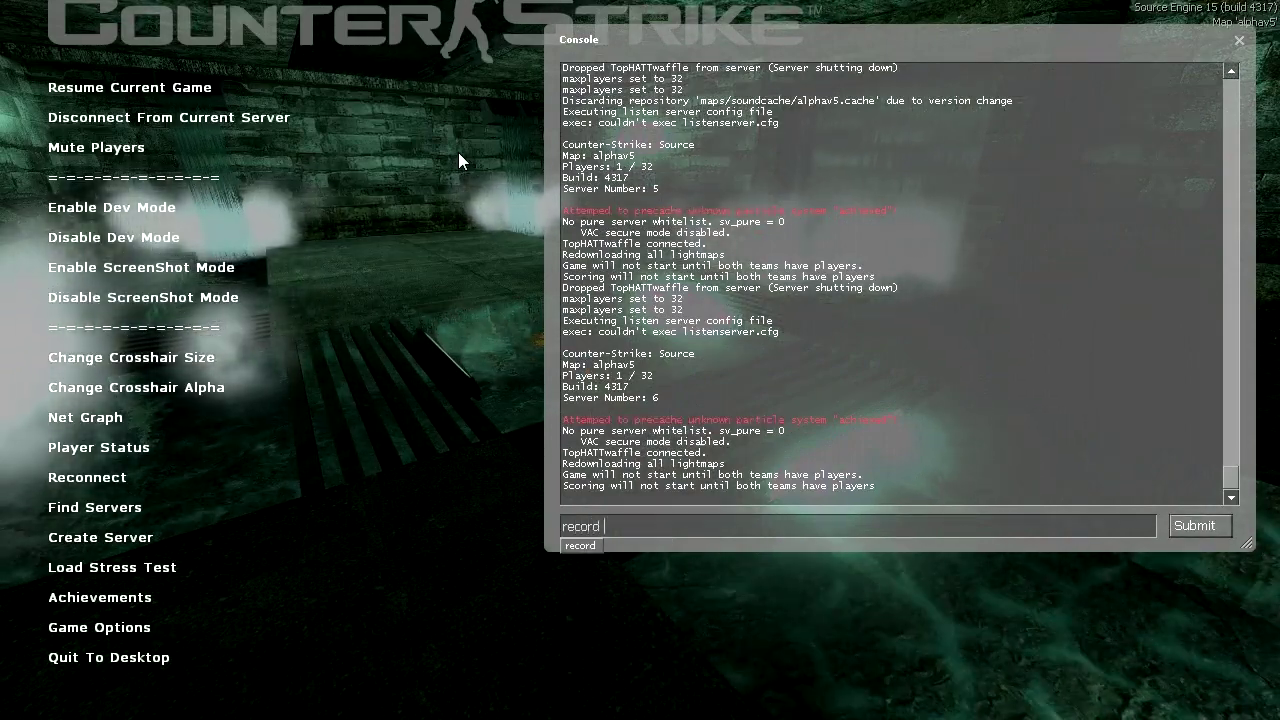
text(tut61)
key(Return)
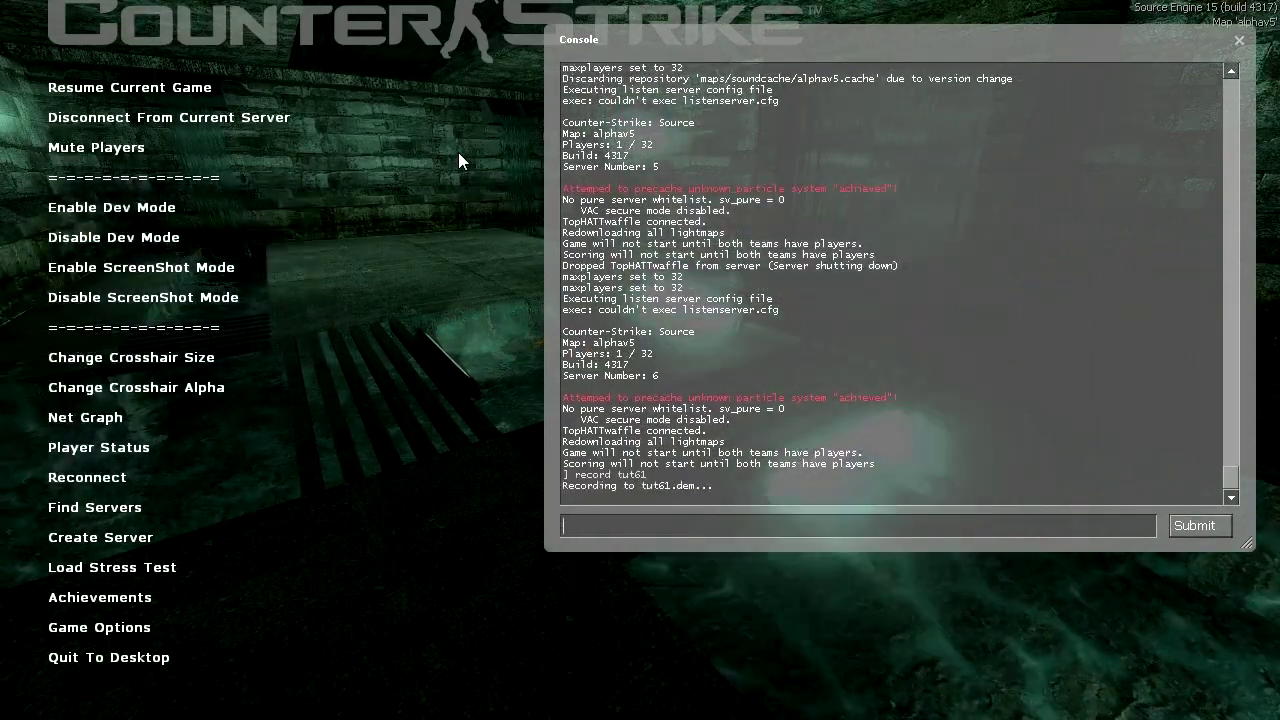
key(shift+F2)
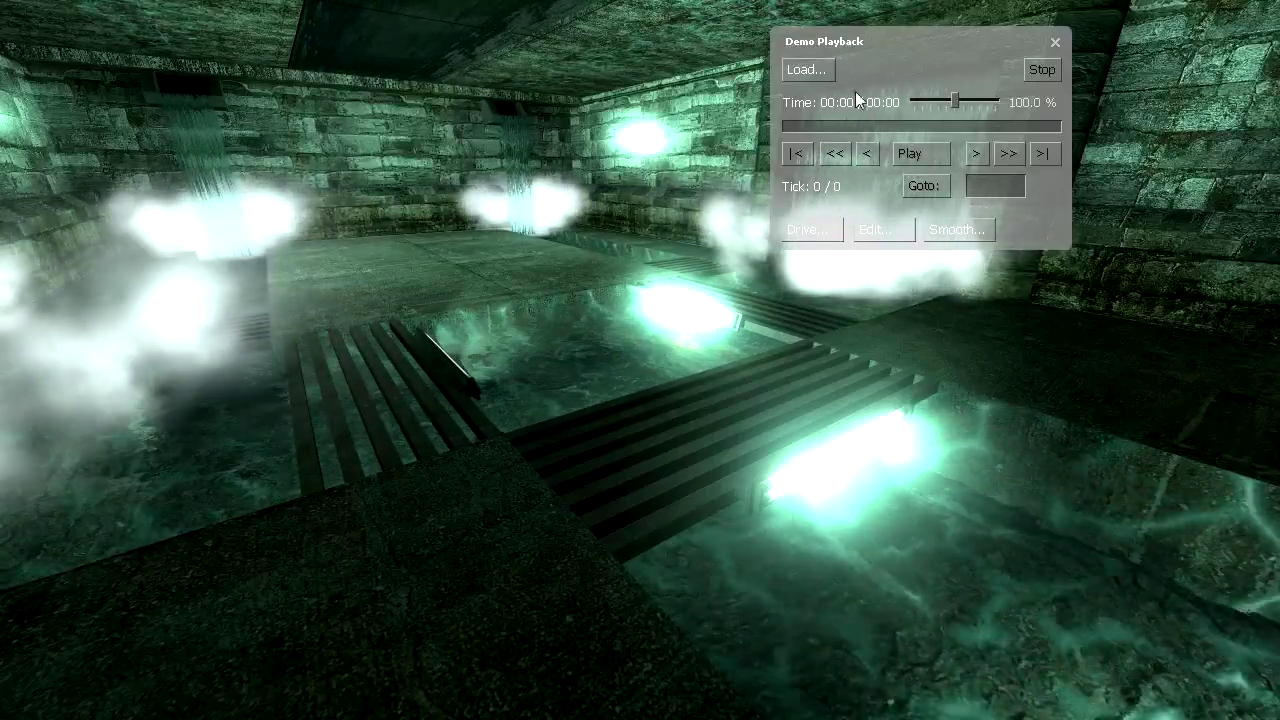
- Stop the demo recording with the console command 'stop'
key(grave)
text(stop)
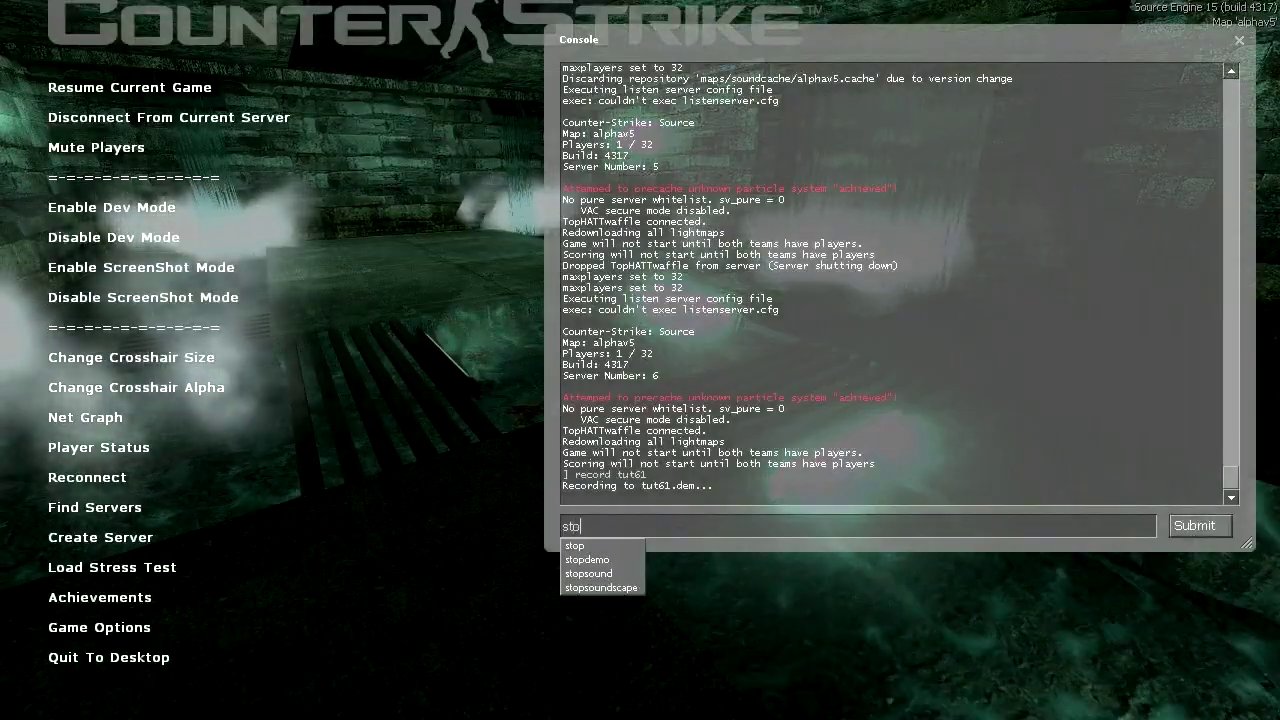
key(Return)
key(grave)
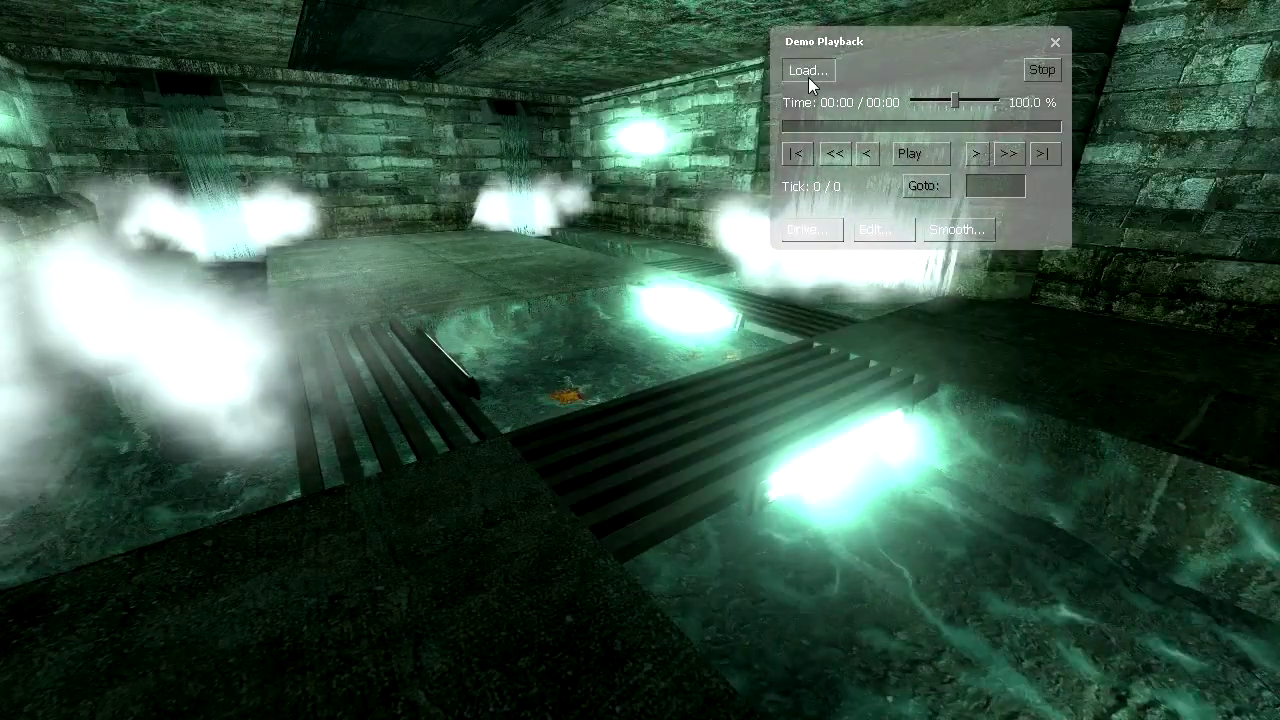
- Load tut61.dem for playback and open the Demo Smoother beside it
click(806, 70)
click(482, 388)
scroll(478, 400, down, 5)
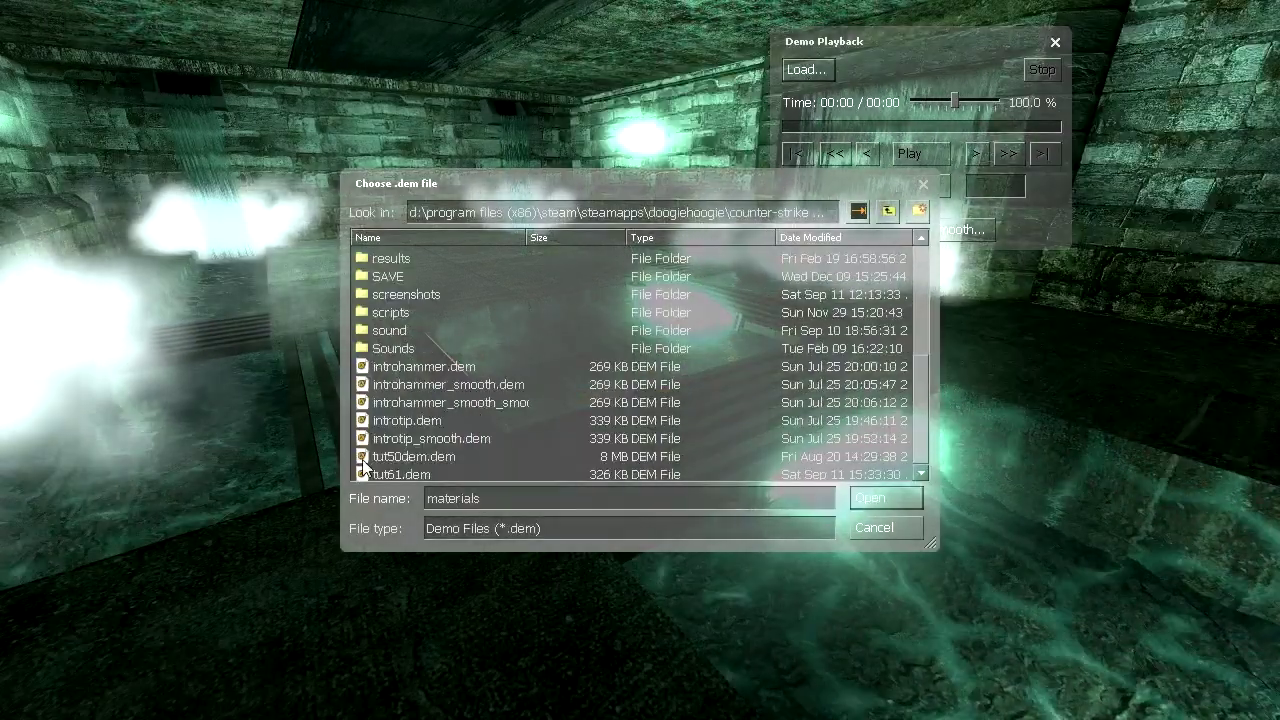
double_click(381, 474)
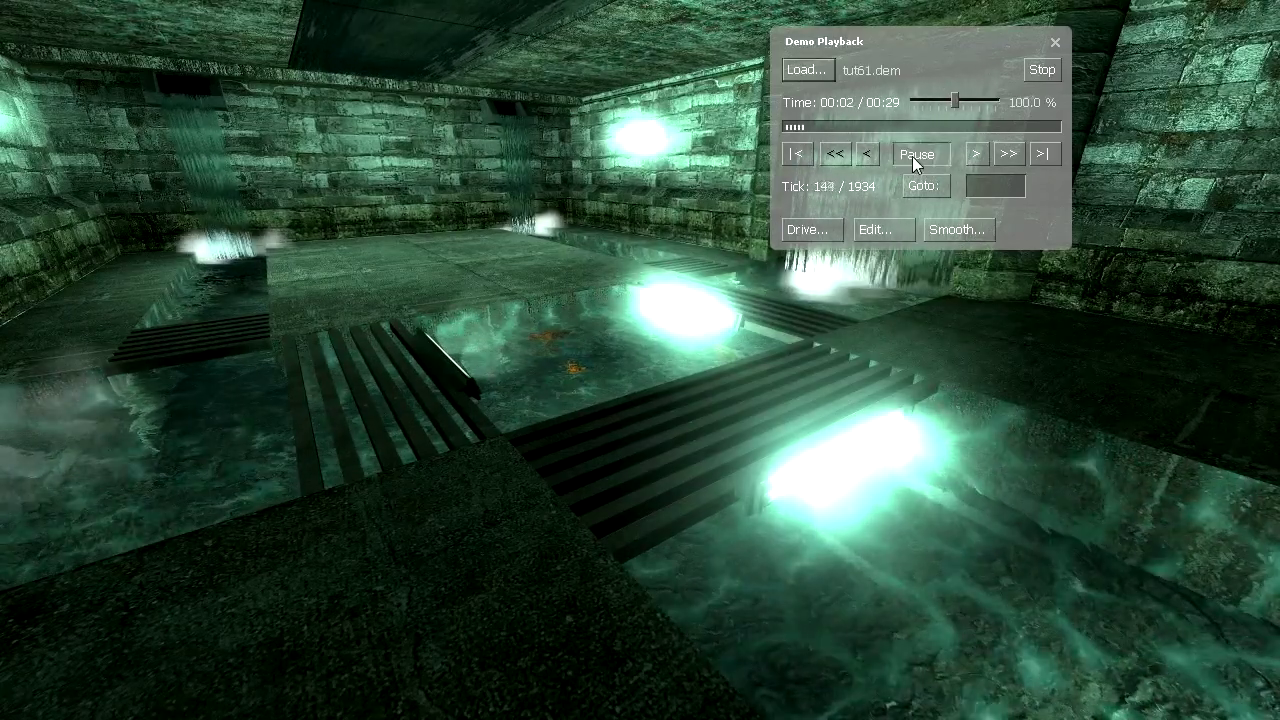
click(940, 232)
mouse_move(429, 416)
mouse_down()
mouse_move(362, 389)
mouse_move(313, 412)
mouse_up()
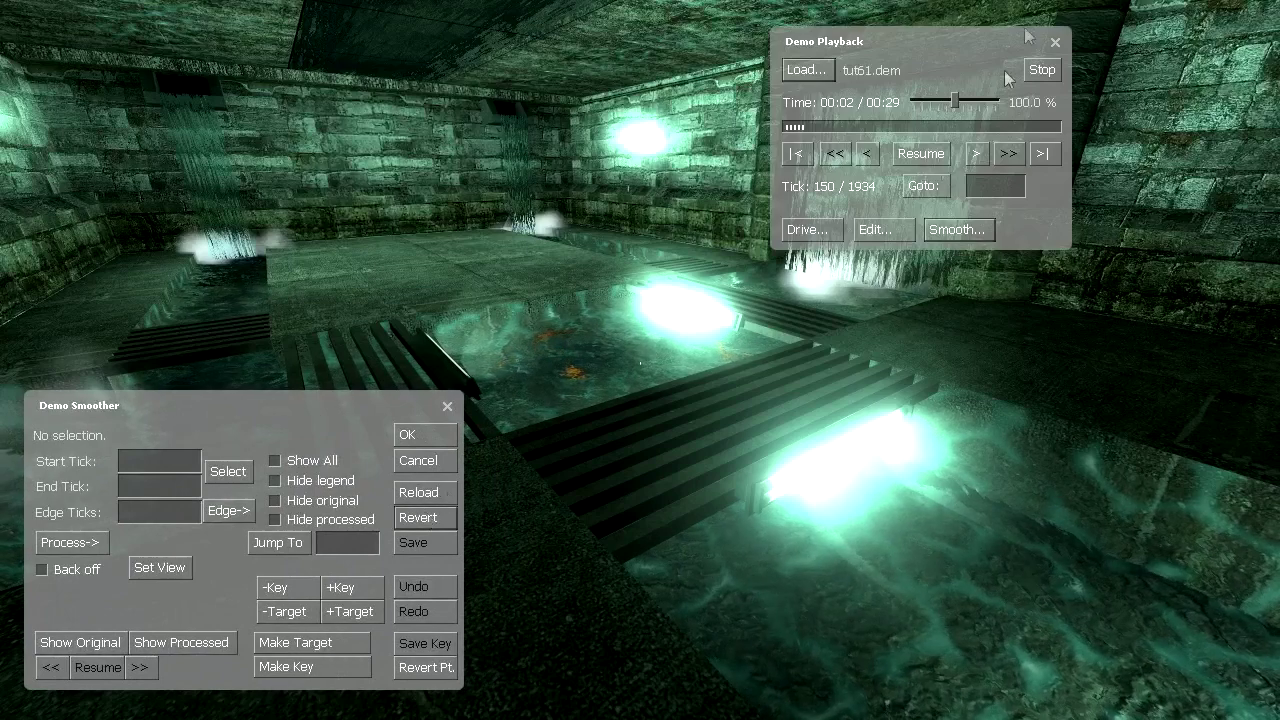
- Set the smoothing range to Start Tick 100 and End Tick 1800, jump there, then step back to tick 207
drag(979, 43, 1180, 507)
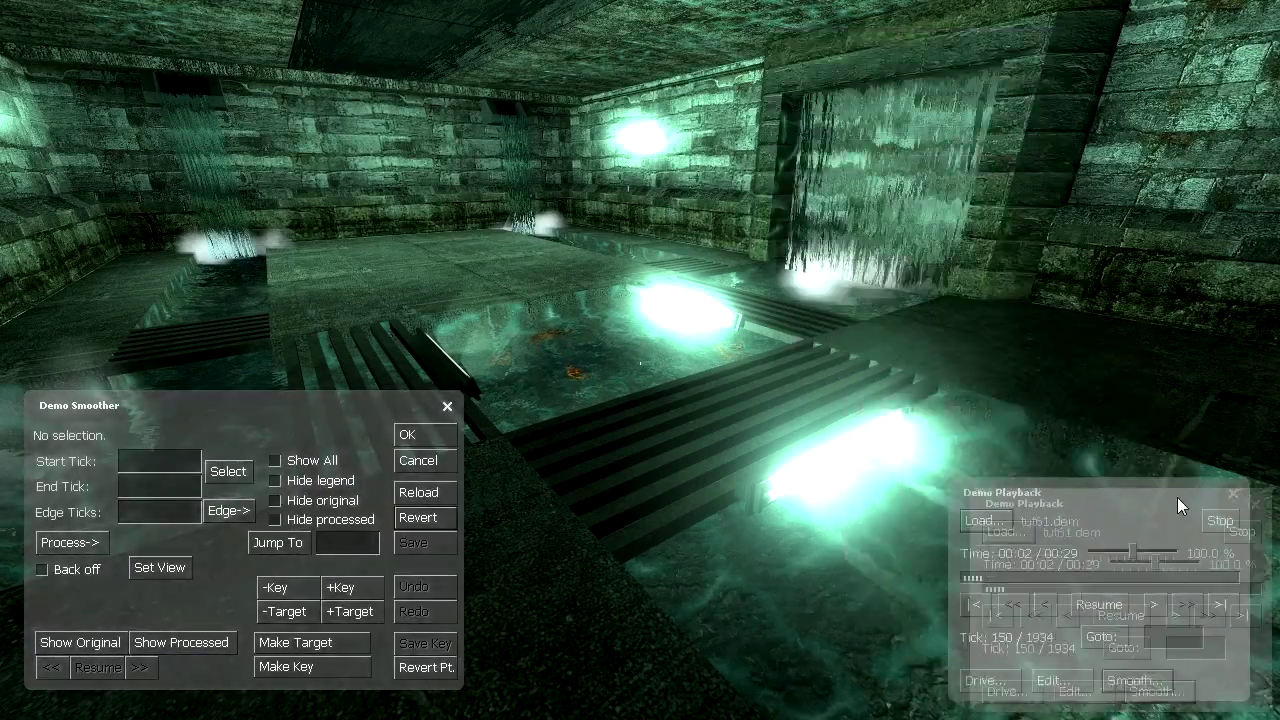
click(75, 458)
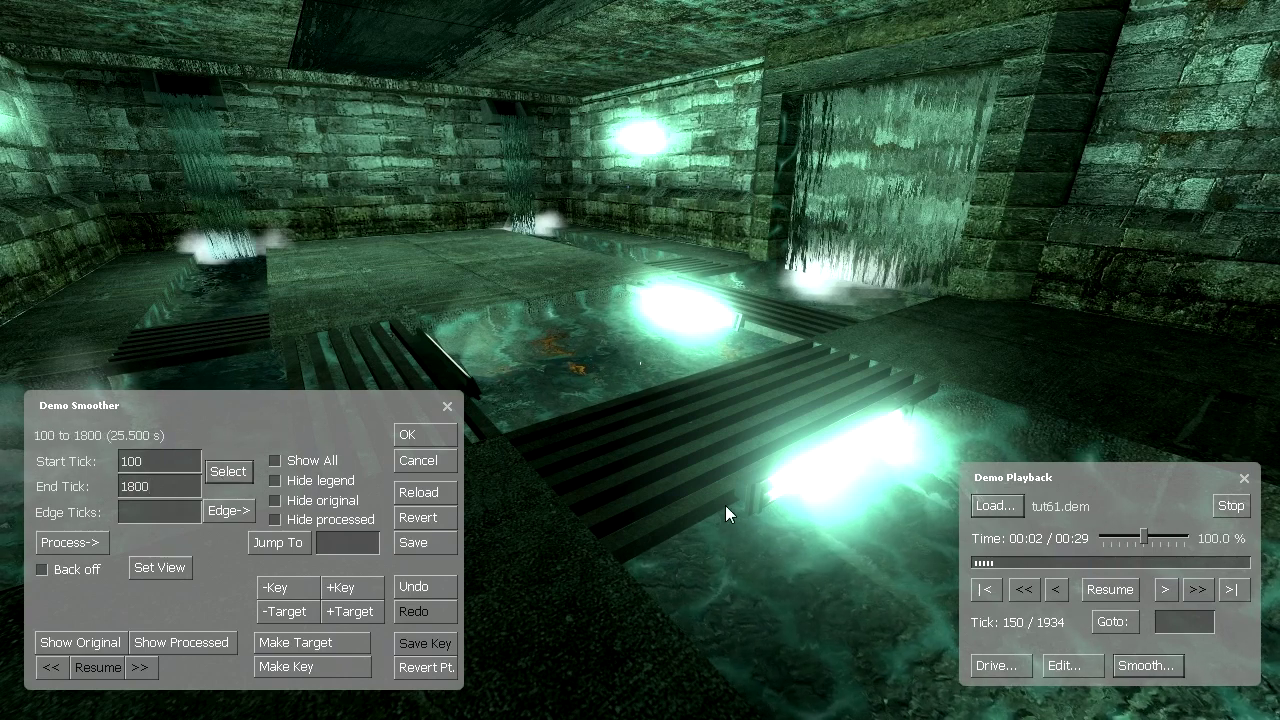
drag(291, 397, 292, 383)
text(100)
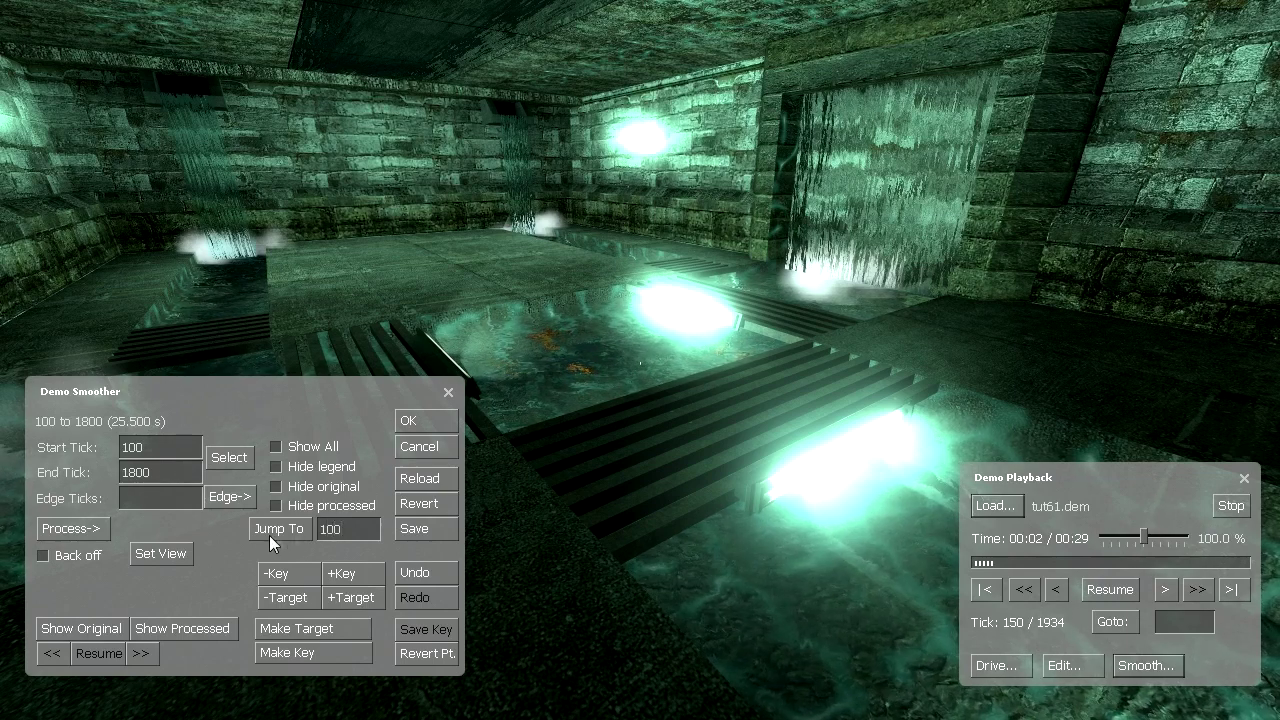
click(269, 535)
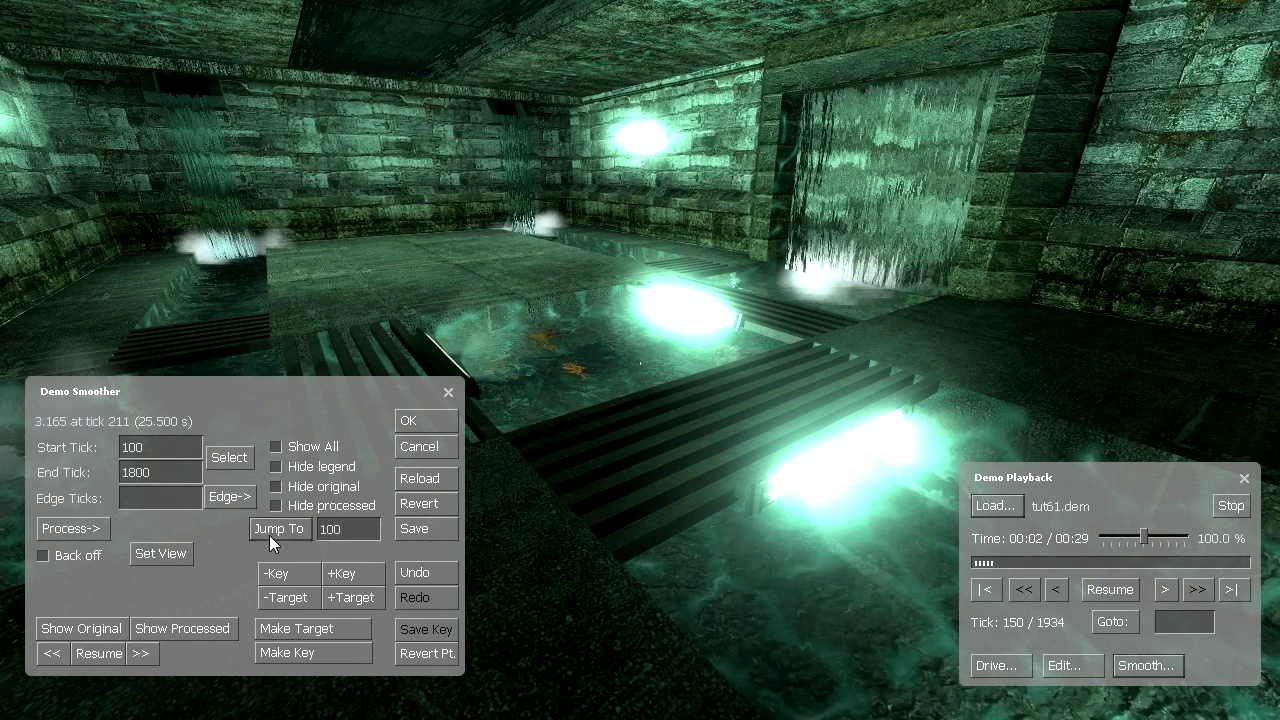
click(52, 658)
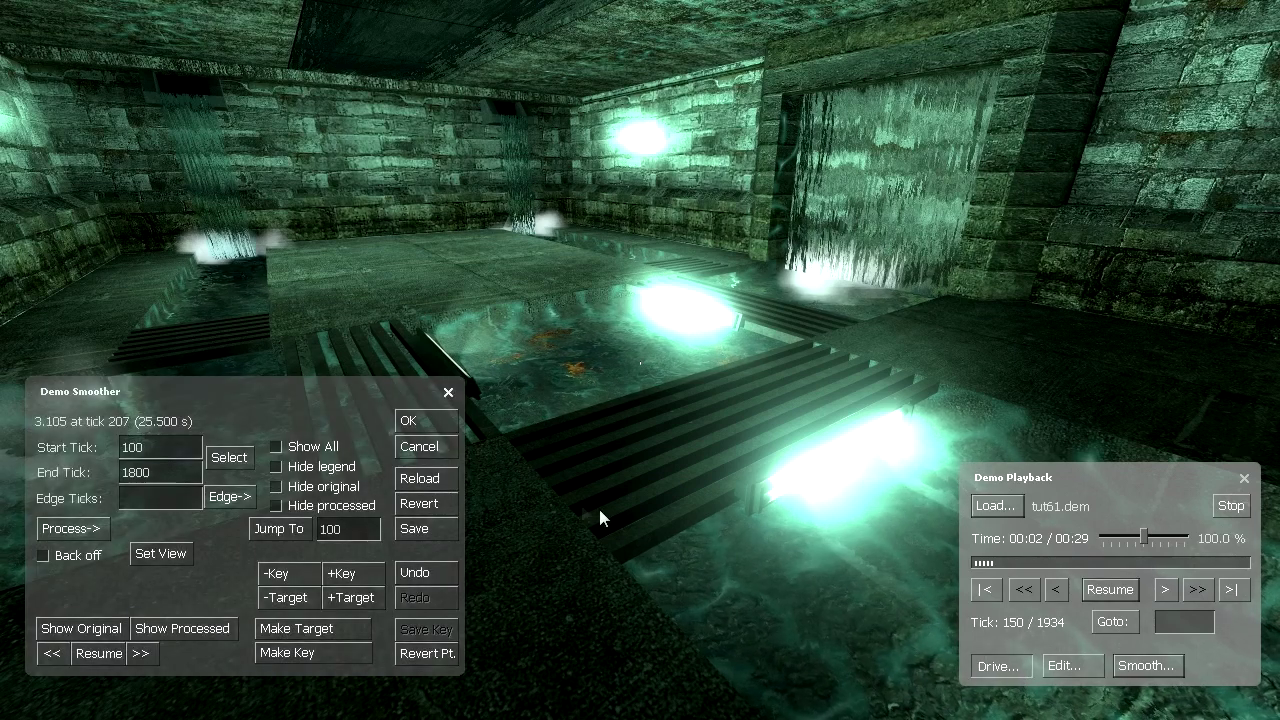
- Try out camera views, then make and save a camera key at tick 207
click(332, 652)
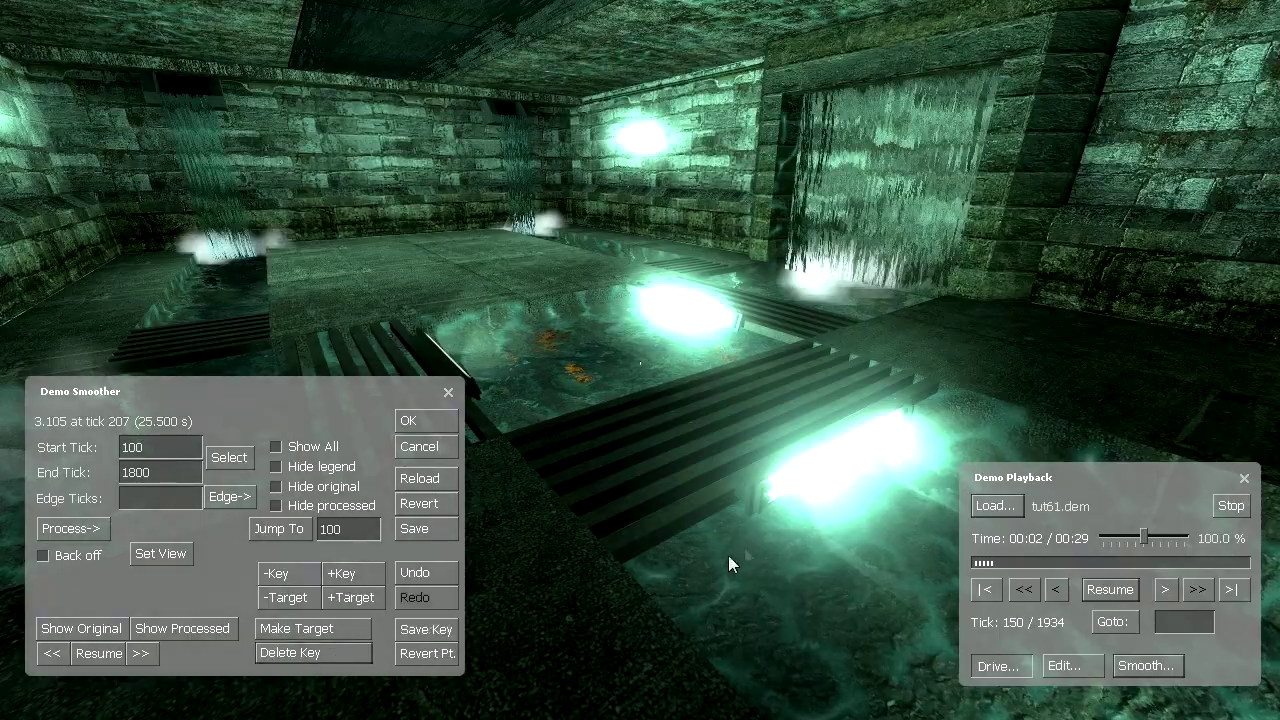
click(425, 635)
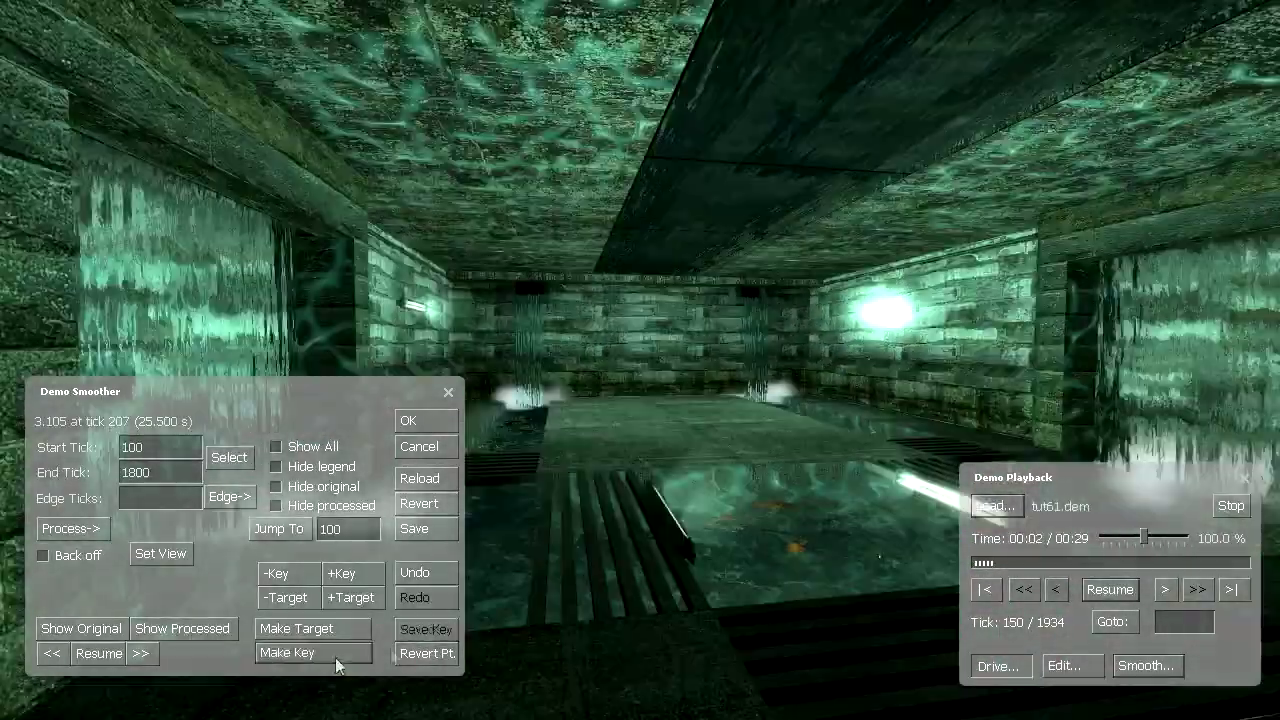
mouse_move(745, 516)
mouse_down()
mouse_move(757, 516)
mouse_move(722, 538)
mouse_move(703, 499)
mouse_up()
click(300, 652)
click(321, 654)
drag(567, 520, 671, 499)
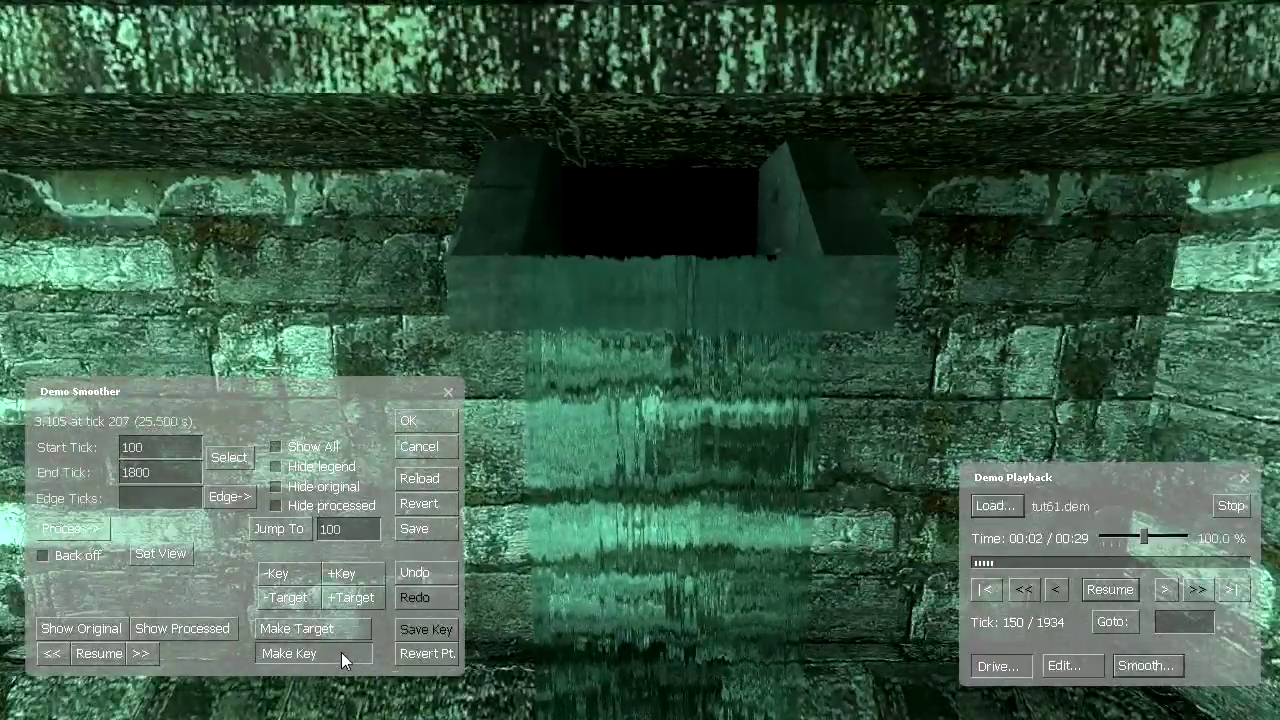
click(341, 652)
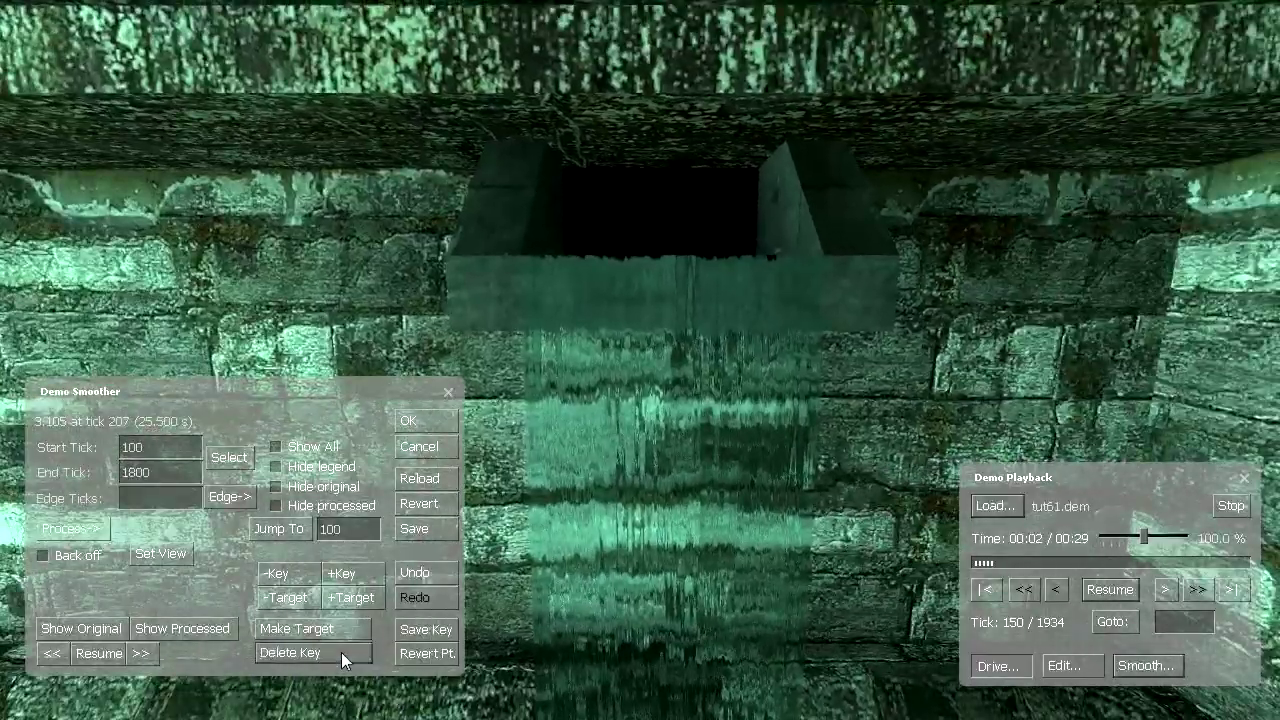
click(440, 629)
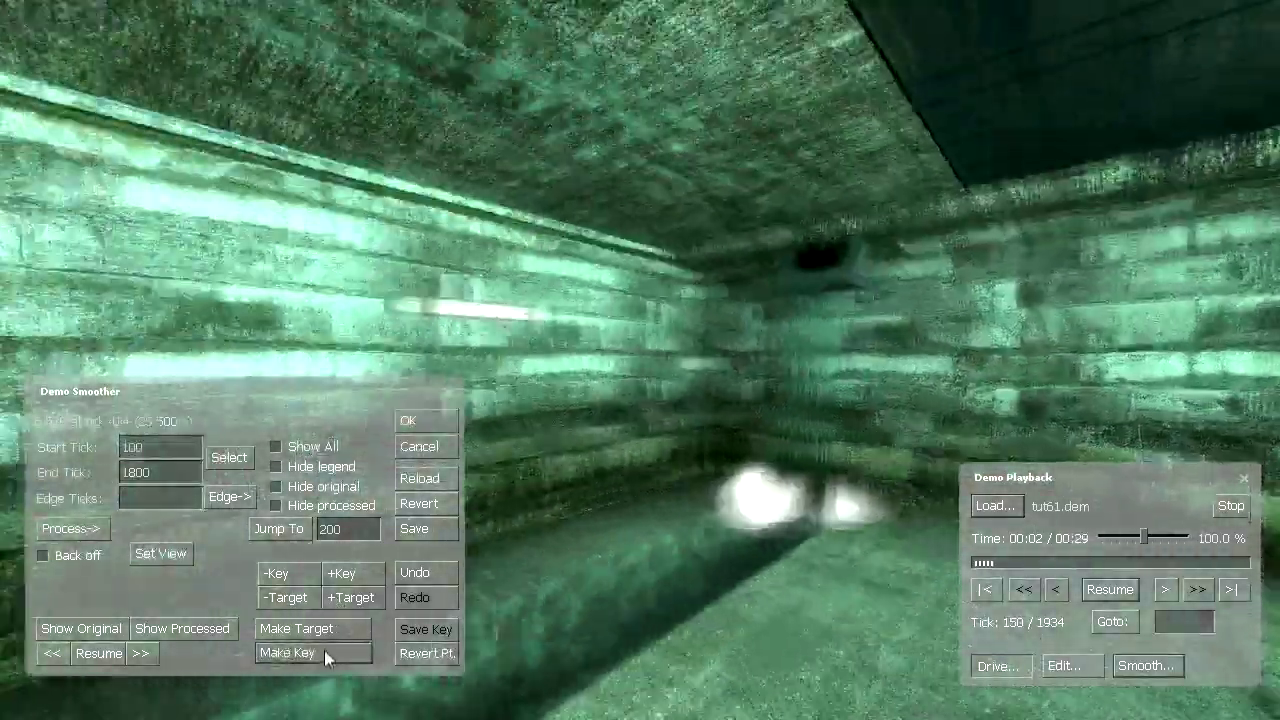
- Make camera keys at ticks 434, 878, 1323 and 1934, then save the latest key
click(324, 650)
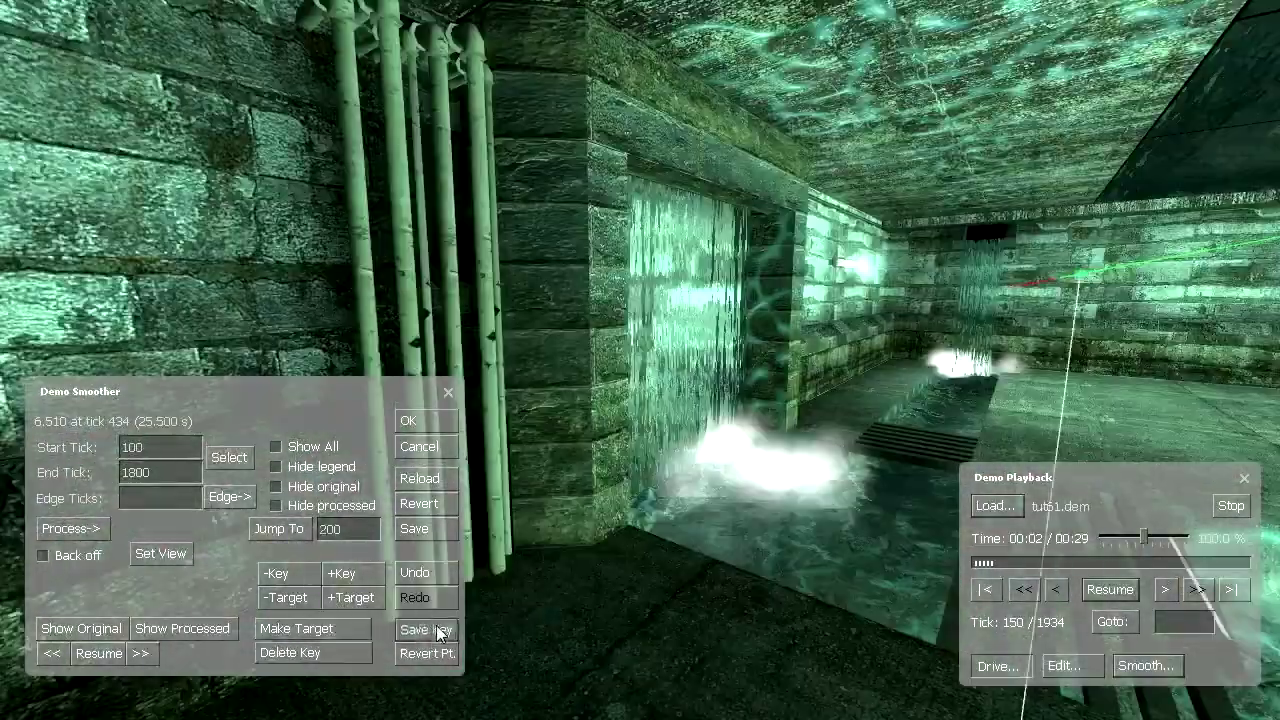
key(BackSpace)
key(BackSpace)
text(4)
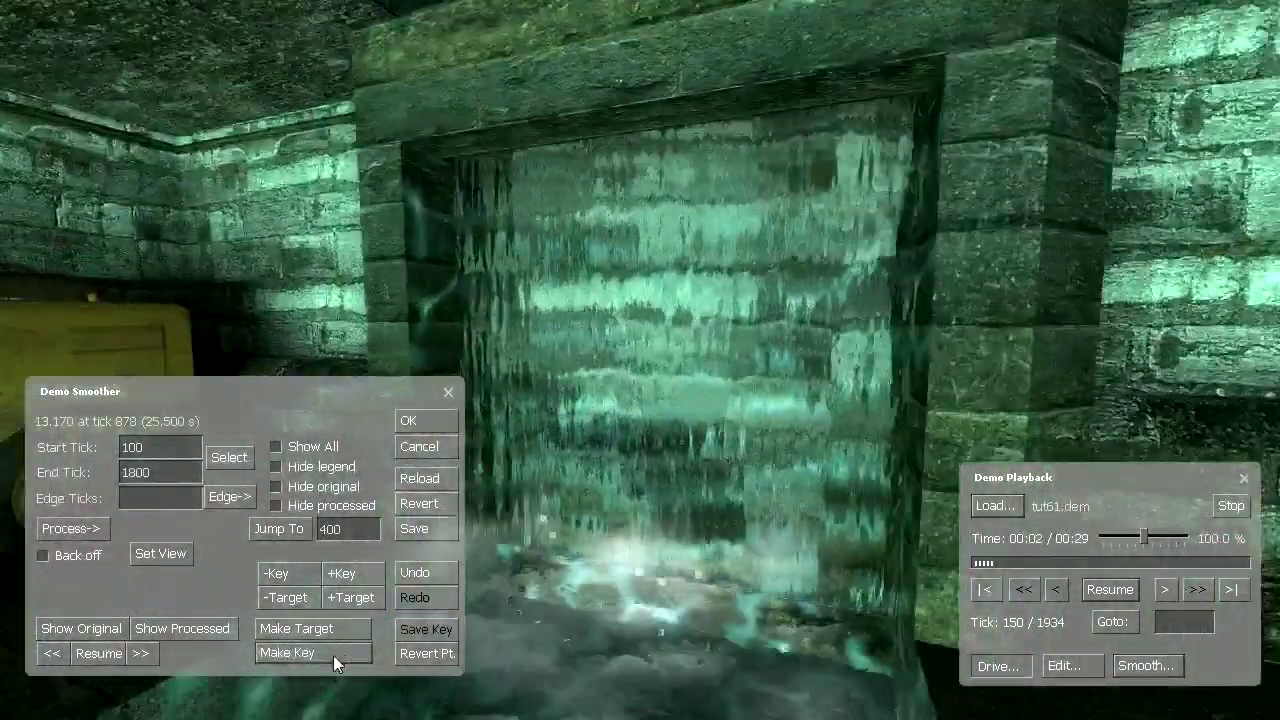
click(335, 656)
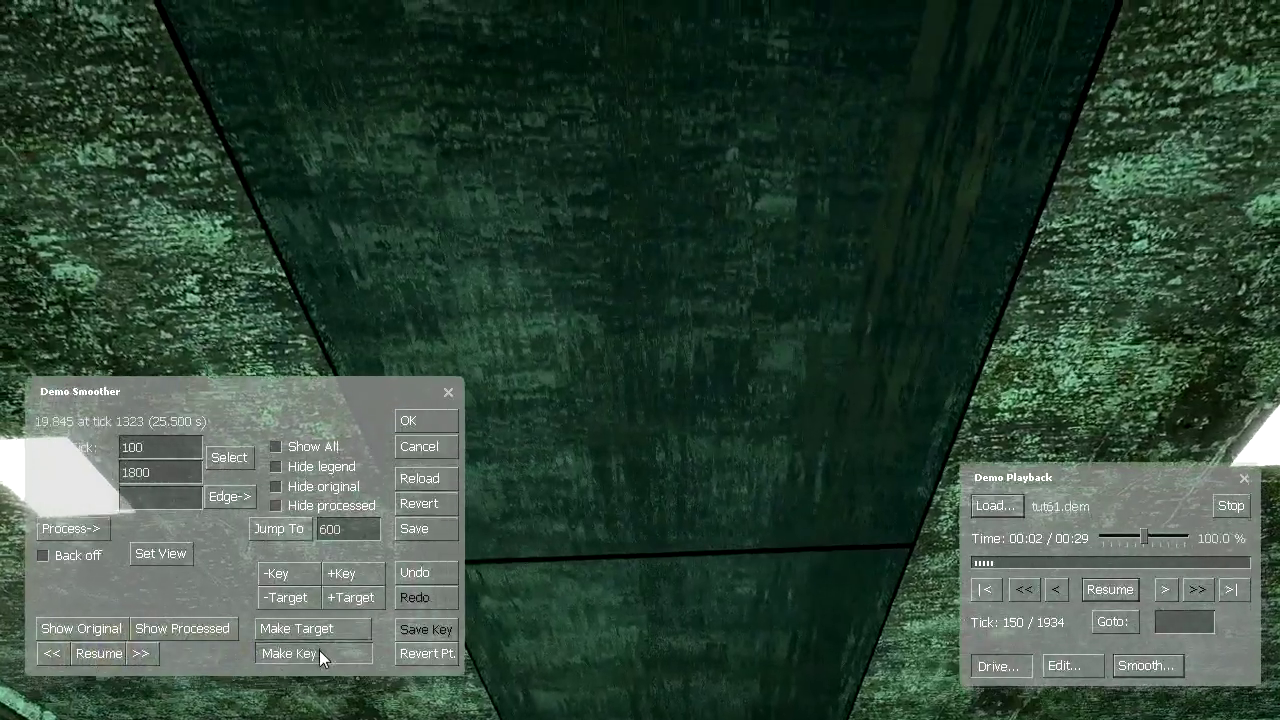
click(319, 655)
text(1000)
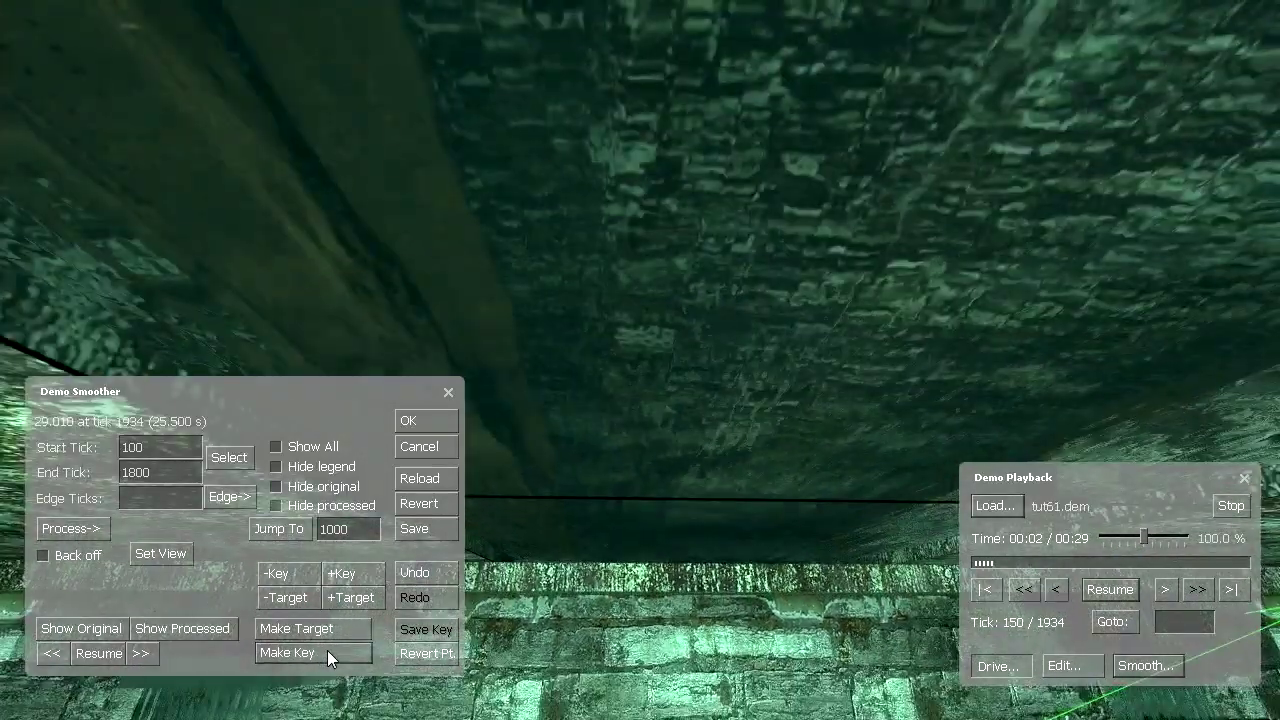
click(327, 650)
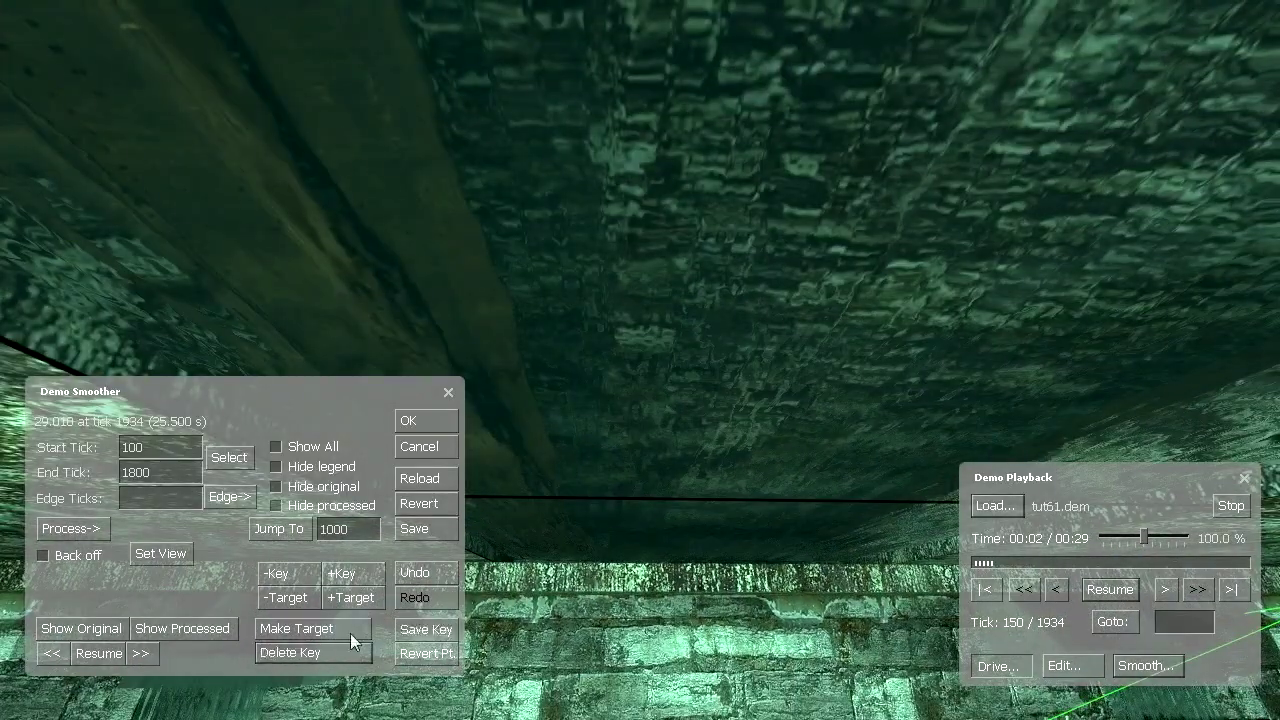
click(424, 632)
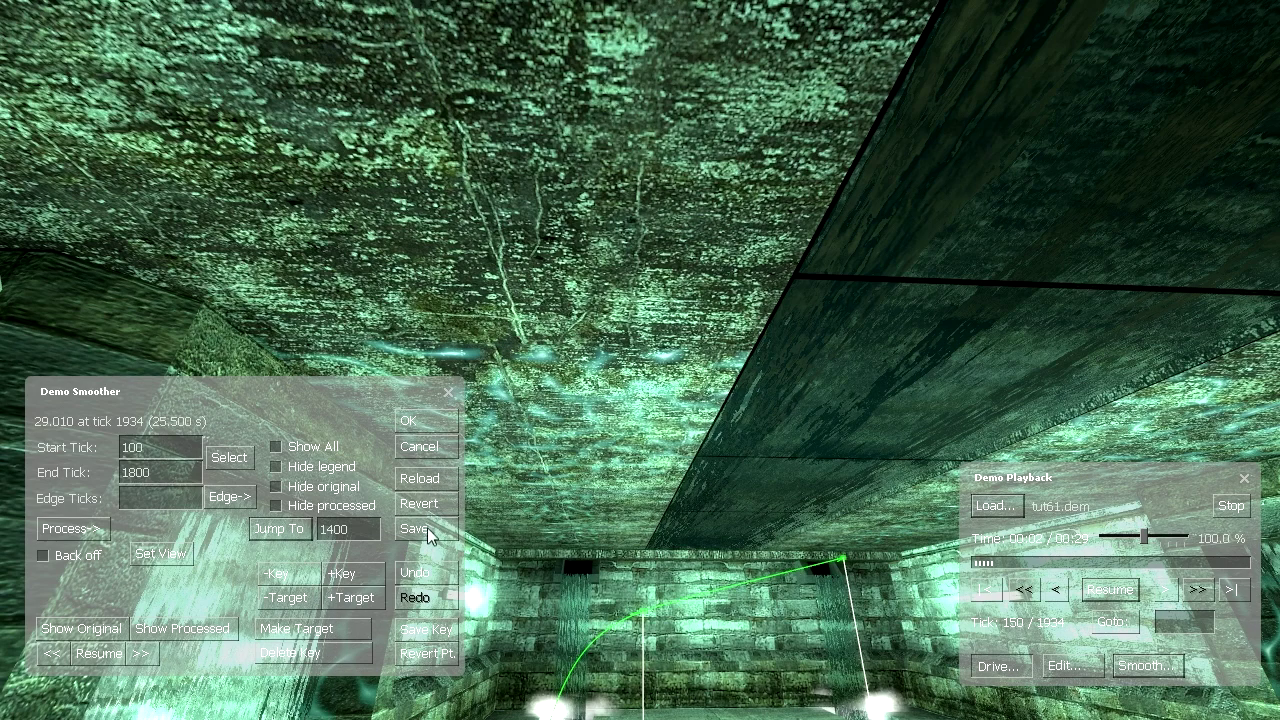
- Apply Spline Angles and Spline Origin to the camera path and save the smoothed demo
click(86, 533)
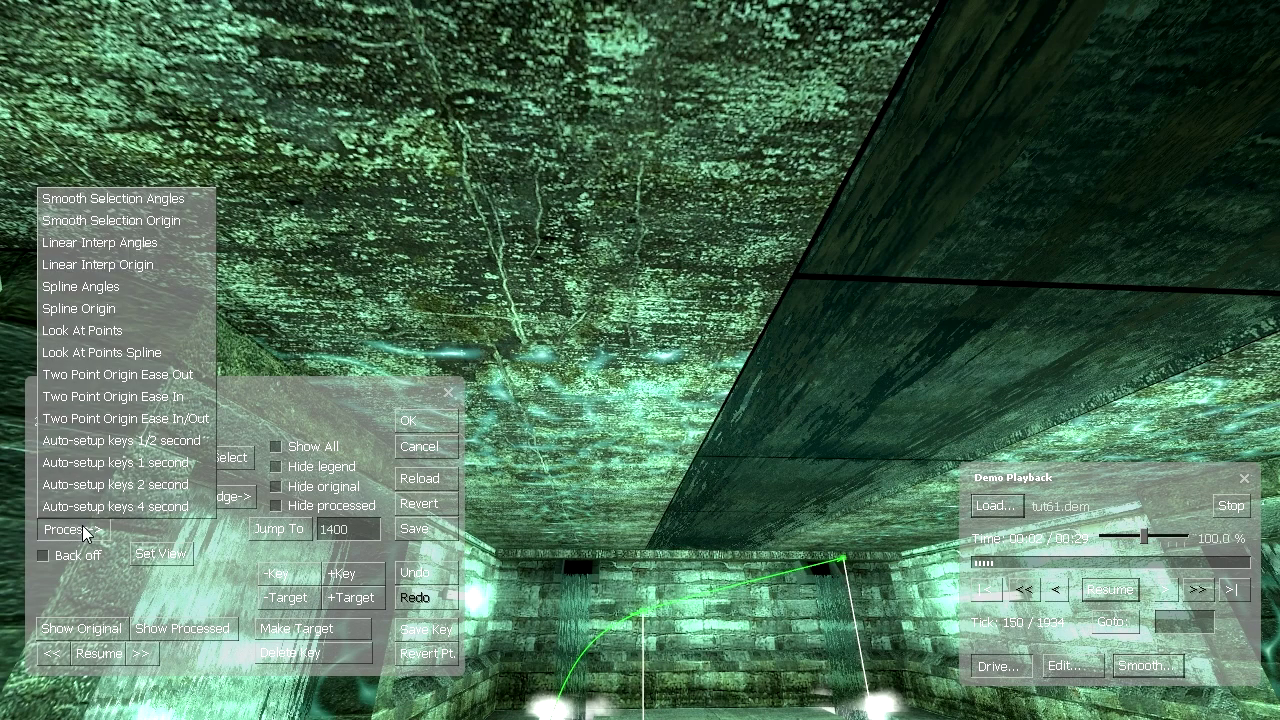
click(143, 285)
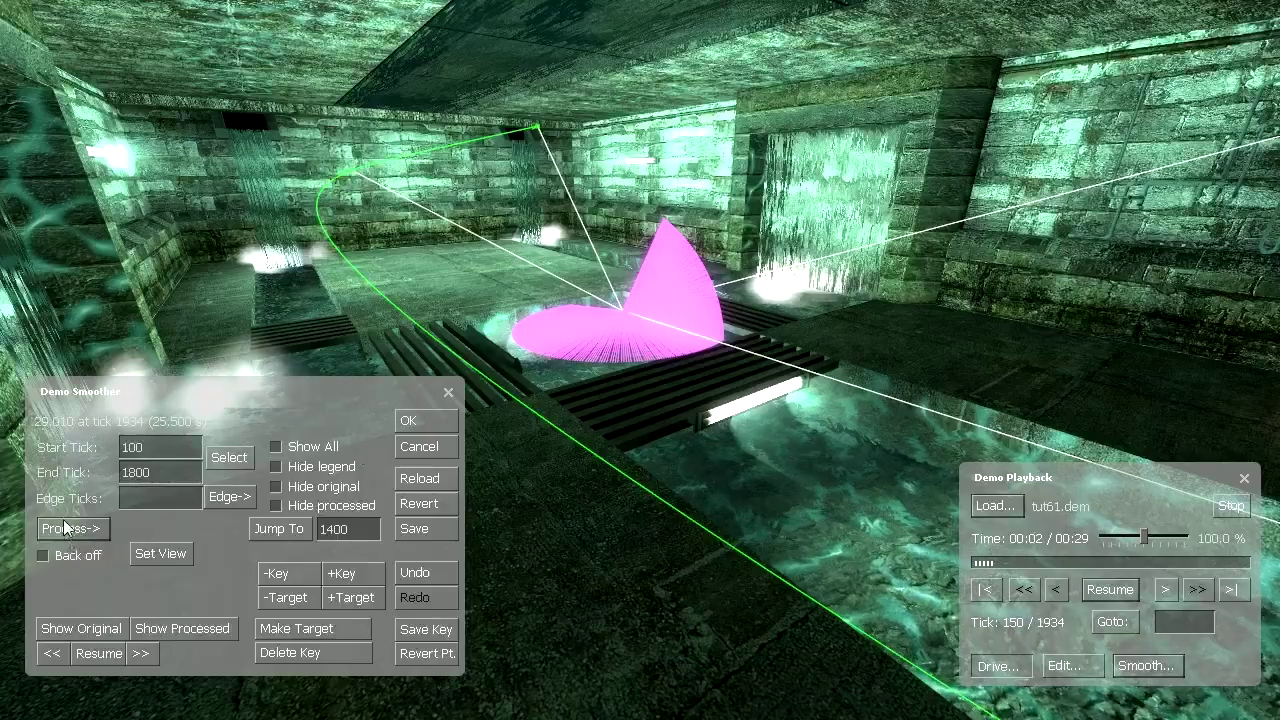
click(65, 527)
click(145, 302)
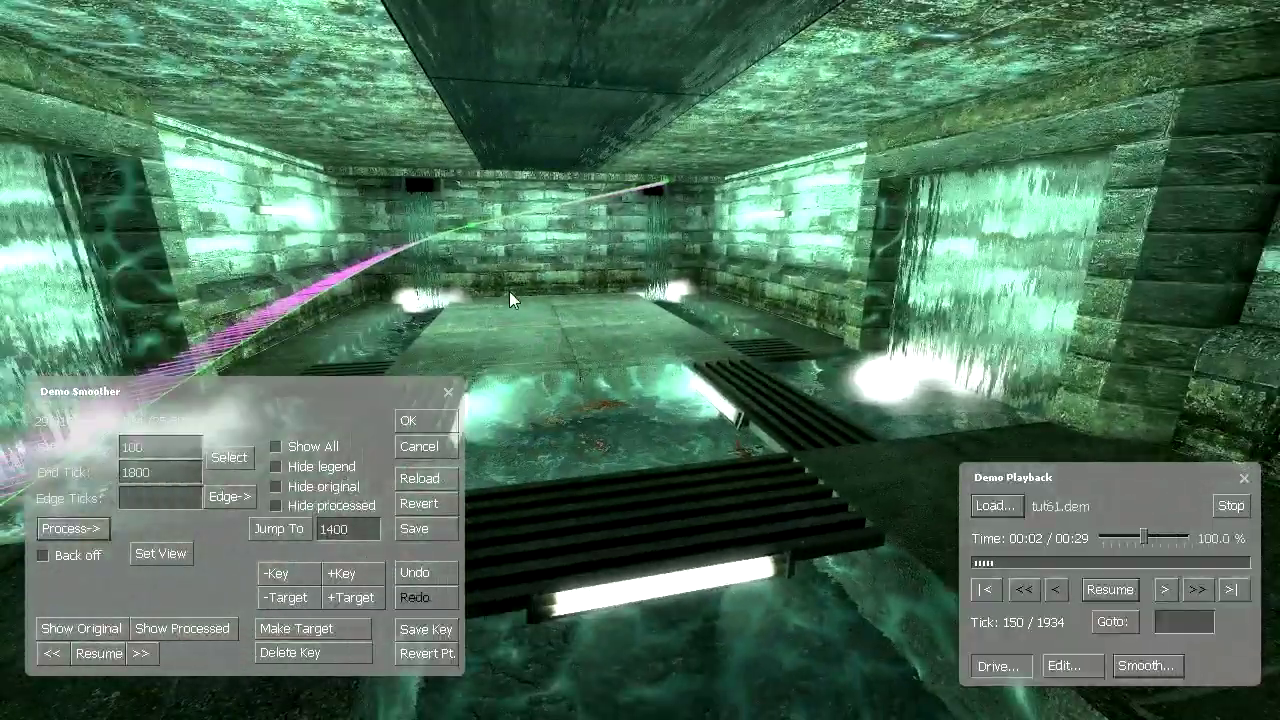
click(420, 530)
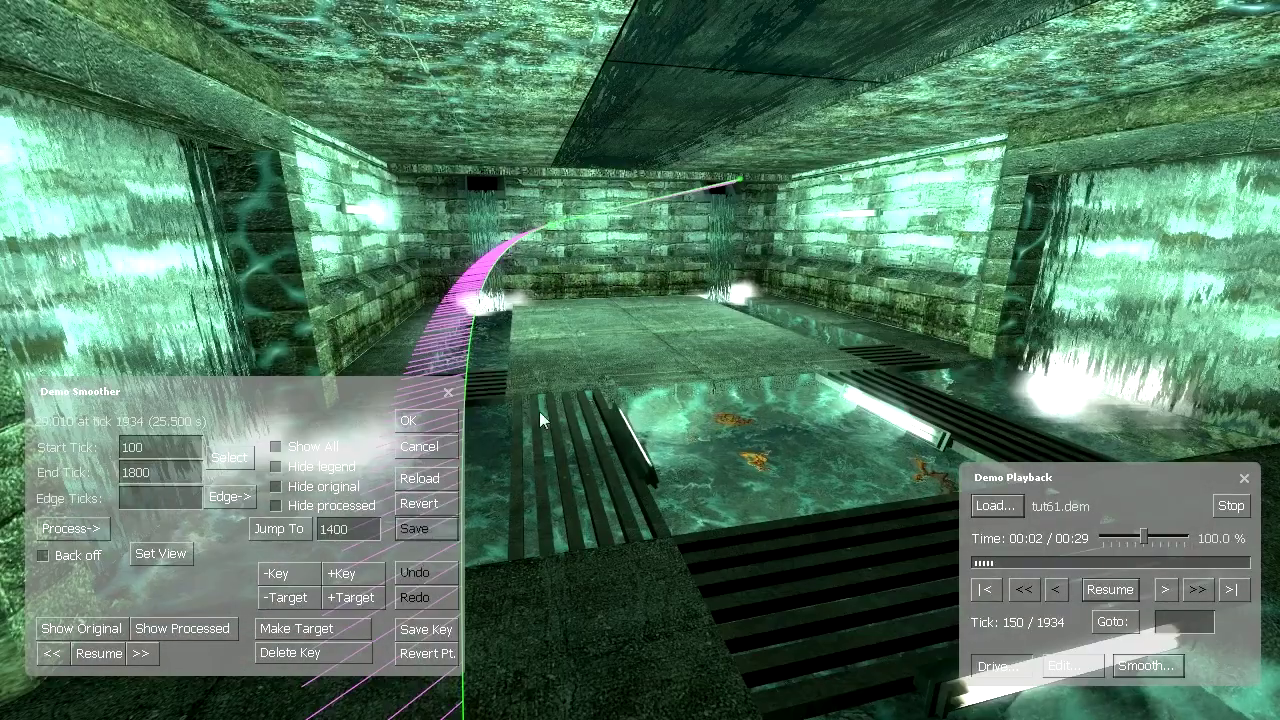
- Load tut61_smooth.dem, go to tick 1 and resume playback
click(448, 391)
click(988, 507)
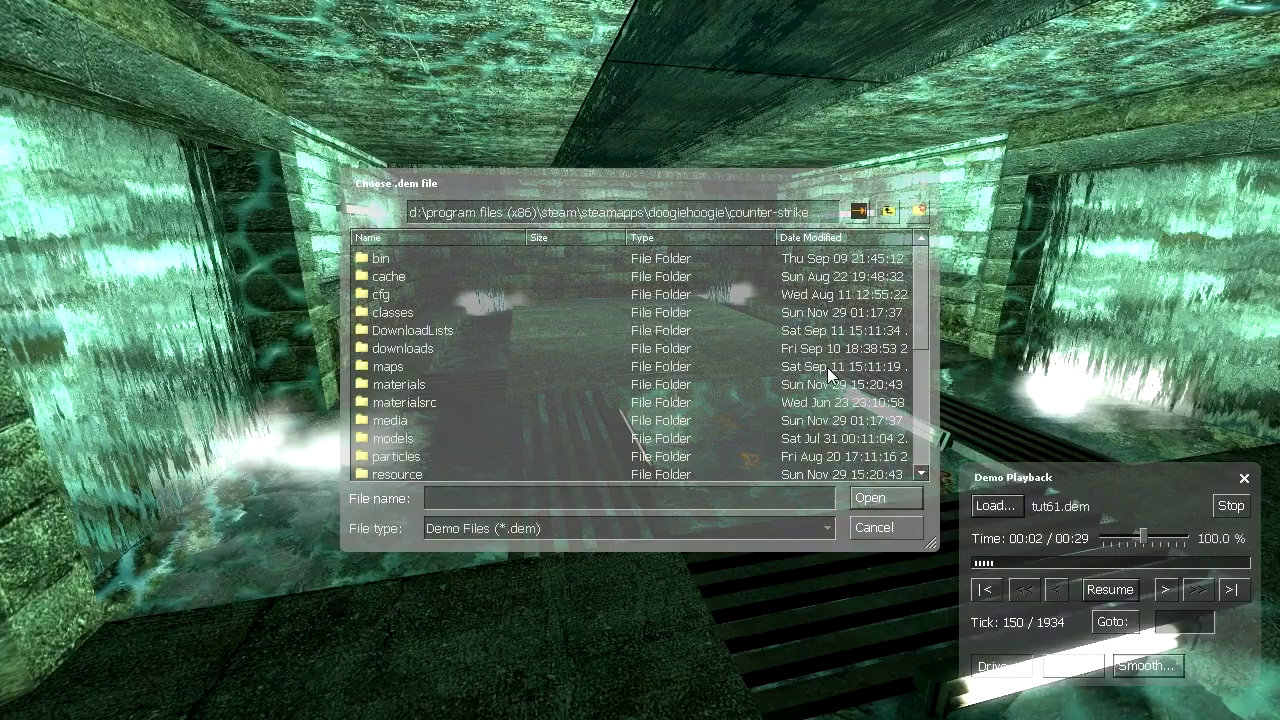
double_click(456, 472)
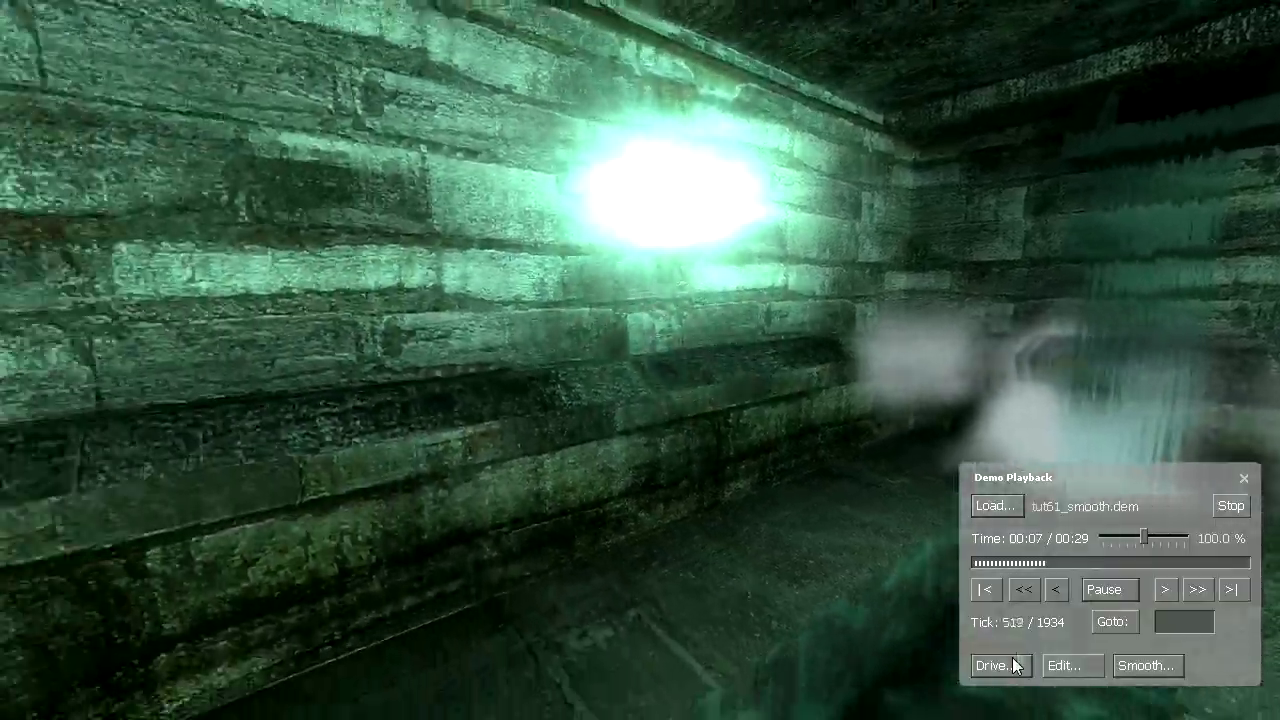
text(1)
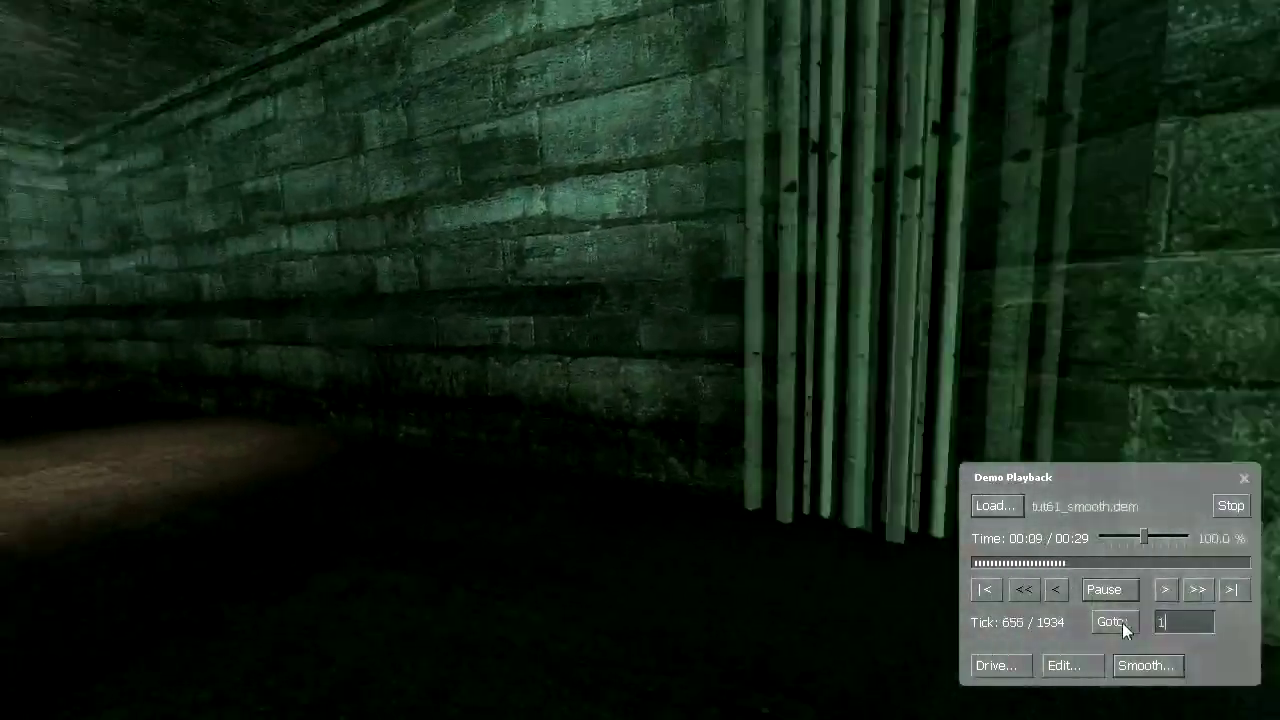
click(1120, 624)
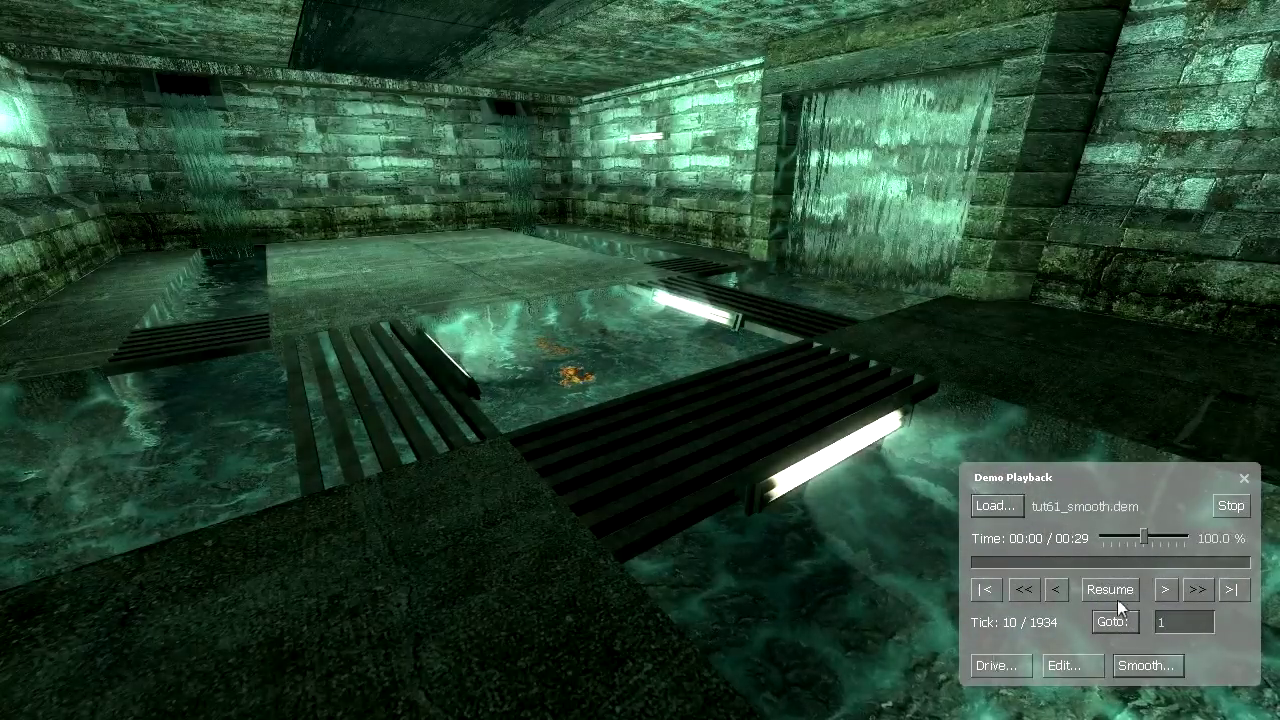
click(1110, 590)
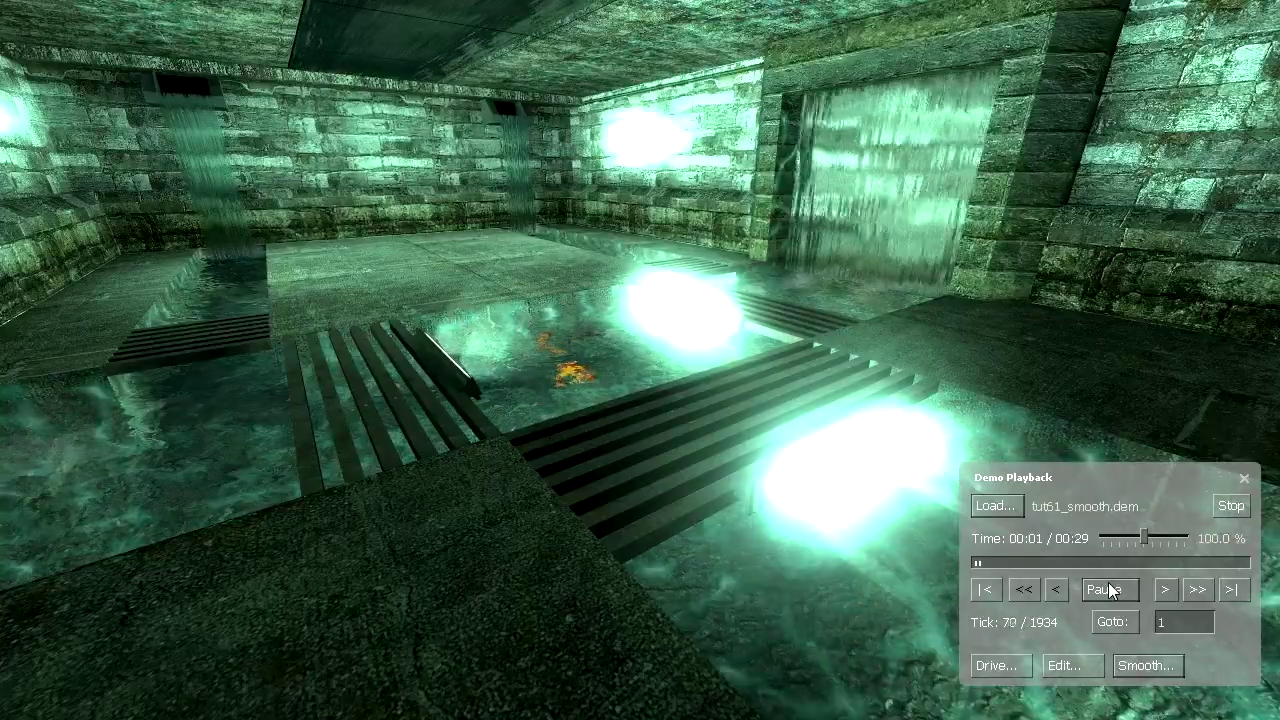